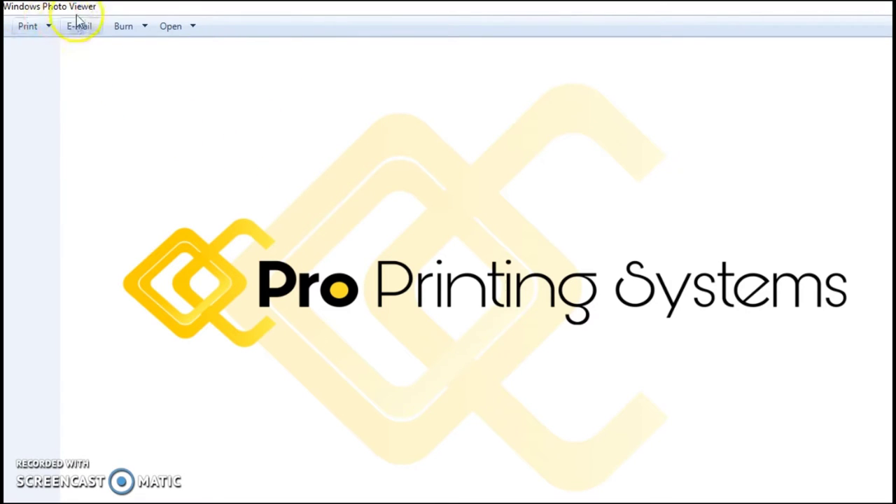
Step: Print the logo with 'Fit picture to frame' unchecked and open the Canon iPF780 print options
{"action": "left_click", "coordinate": [44, 29]}
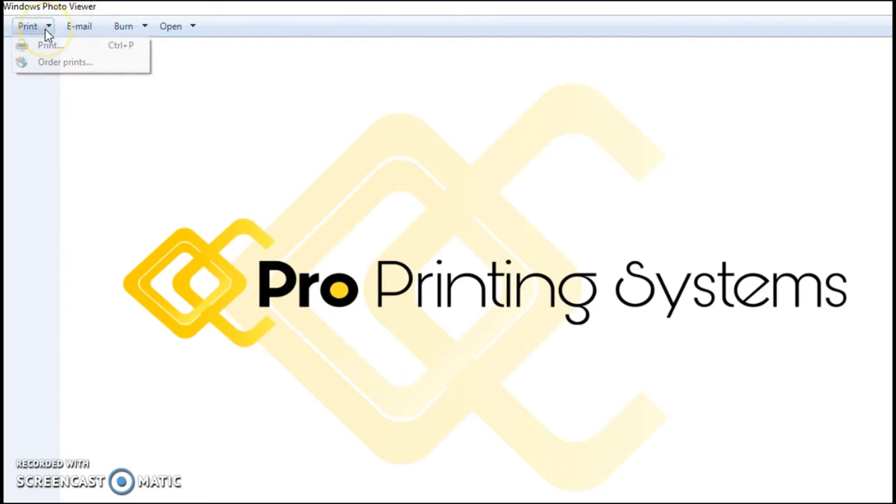
{"action": "left_click", "coordinate": [49, 45]}
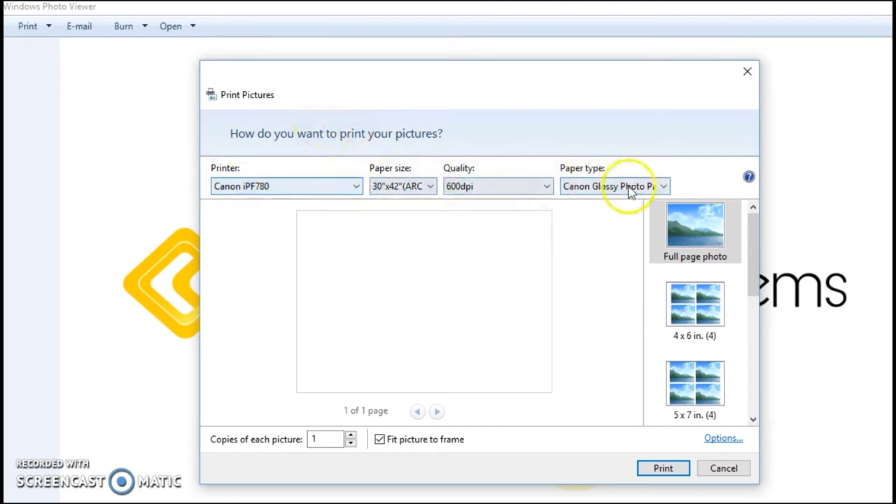
{"action": "left_click", "coordinate": [379, 438]}
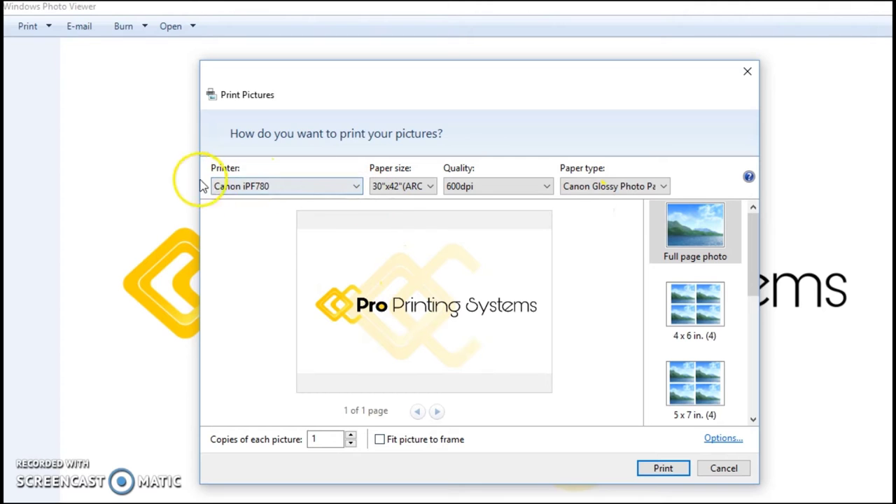
{"action": "left_click", "coordinate": [735, 441]}
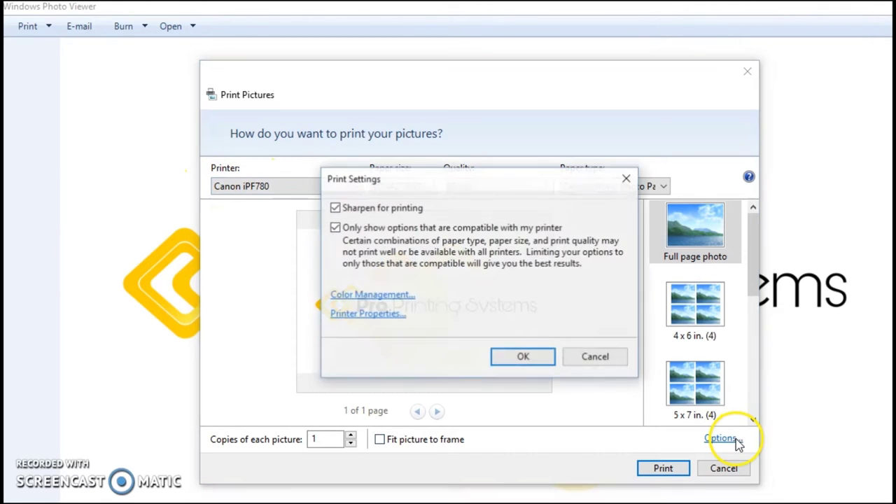
Step: Open the Canon iPF780 Properties window and move it to the upper left
{"action": "left_click", "coordinate": [362, 320]}
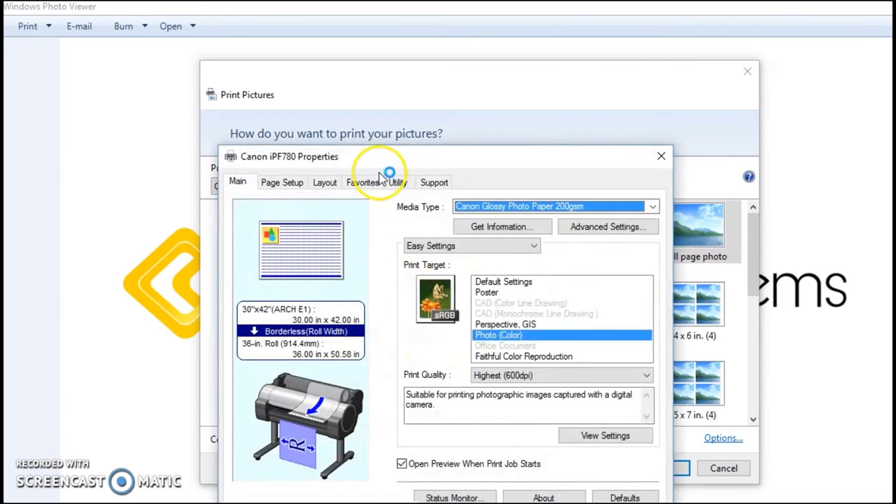
{"action": "left_click_drag", "start_coordinate": [386, 171], "coordinate": [182, 67]}
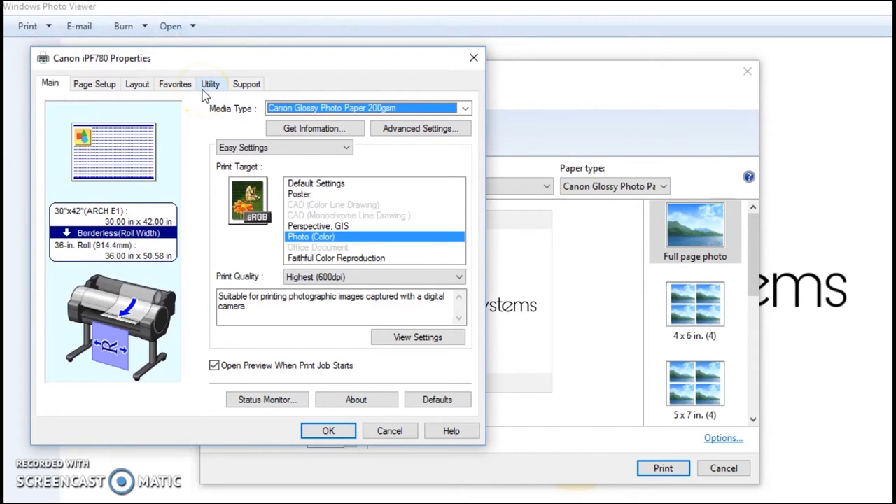
{"action": "left_click", "coordinate": [113, 84]}
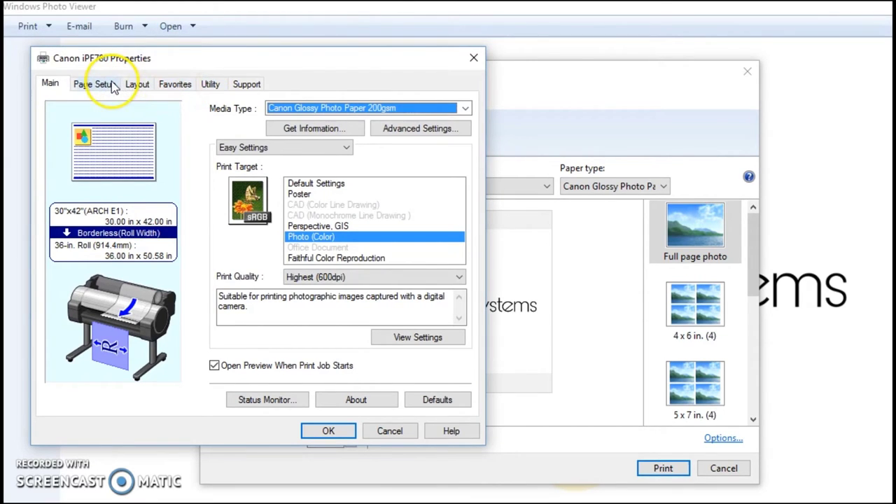
{"action": "left_click", "coordinate": [101, 85]}
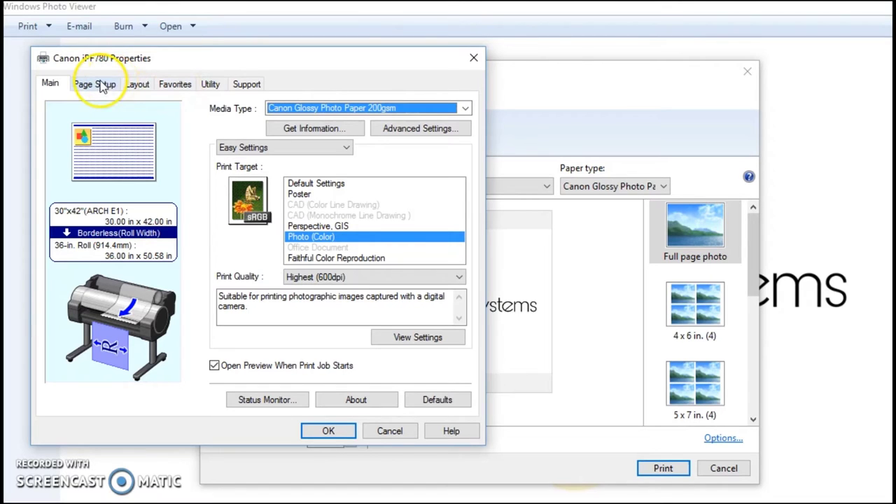
{"action": "left_click_drag", "start_coordinate": [181, 60], "coordinate": [190, 54]}
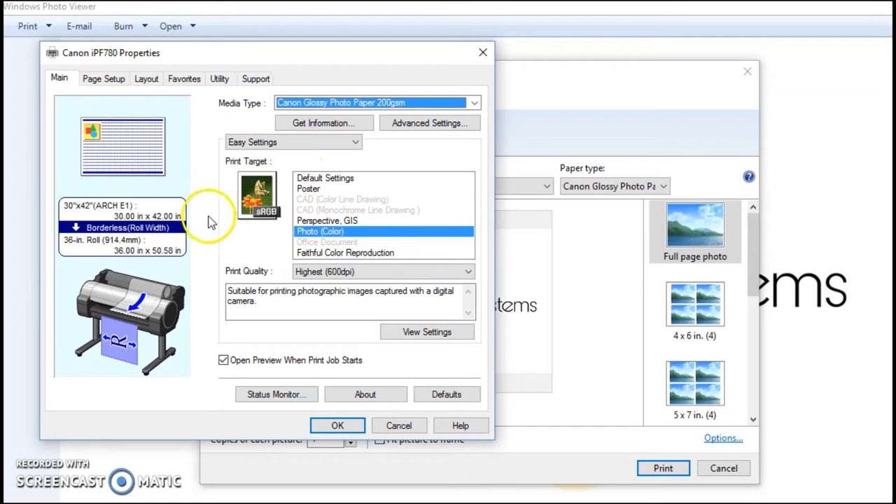
Step: On Page Setup, uncheck Borderless Printing, keep the 36-in. Roll width, and open Roll Paper Options
{"action": "left_click", "coordinate": [103, 78]}
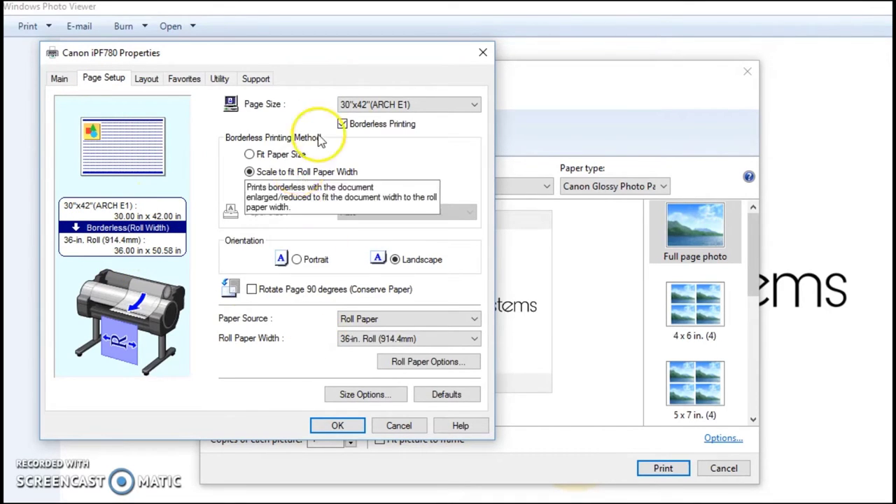
{"action": "left_click", "coordinate": [343, 124]}
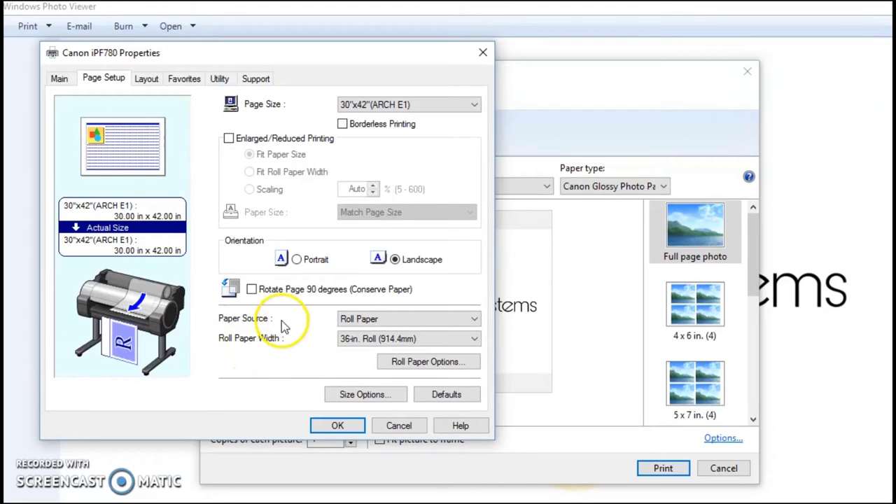
{"action": "left_click", "coordinate": [361, 343]}
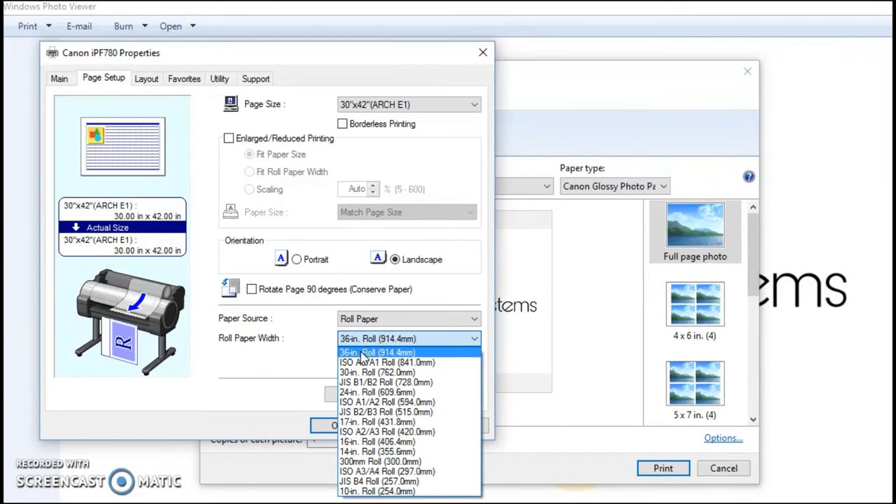
{"action": "left_click", "coordinate": [362, 354]}
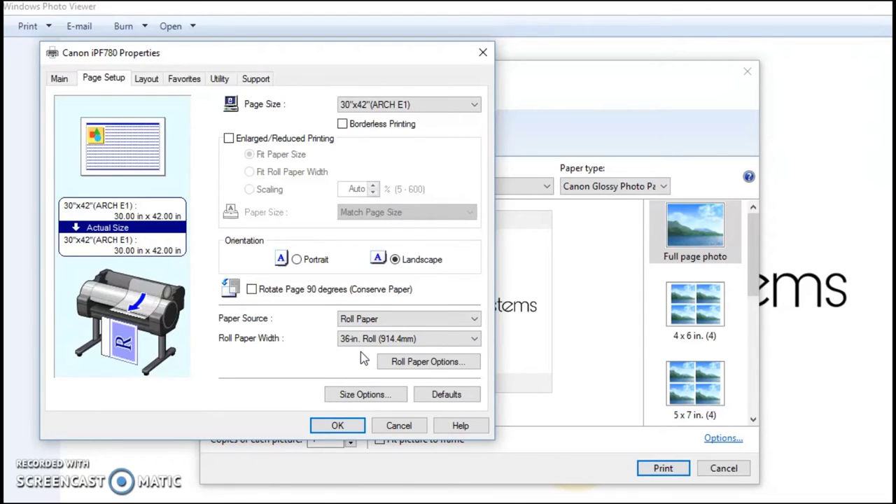
{"action": "left_click", "coordinate": [407, 368]}
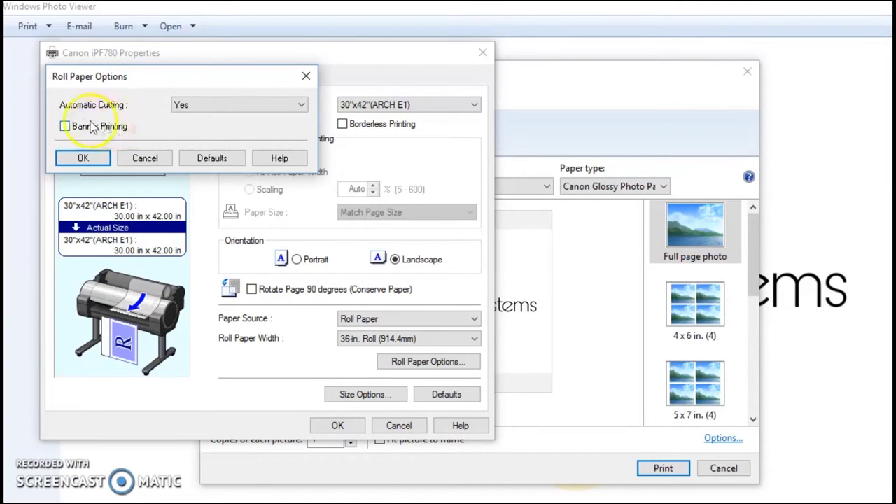
Step: Enable Banner Printing, accept the disabled-settings warning, and close Roll Paper Options
{"action": "left_click", "coordinate": [64, 126]}
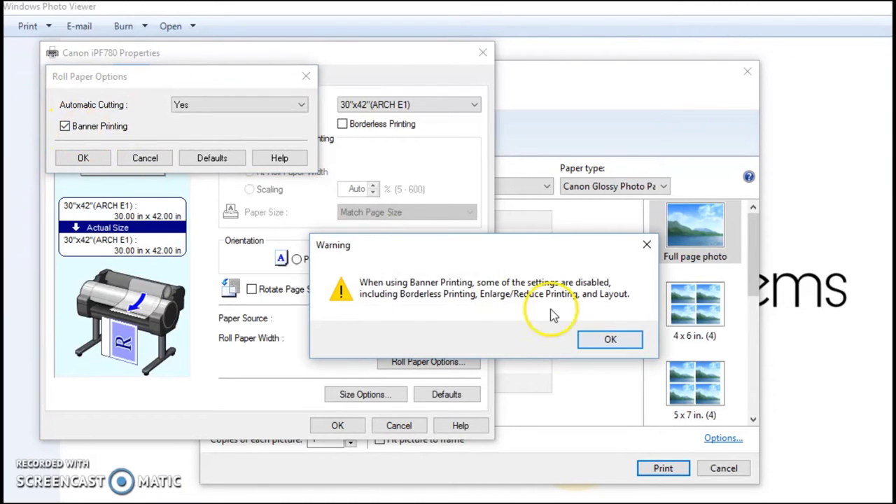
{"action": "left_click", "coordinate": [609, 341]}
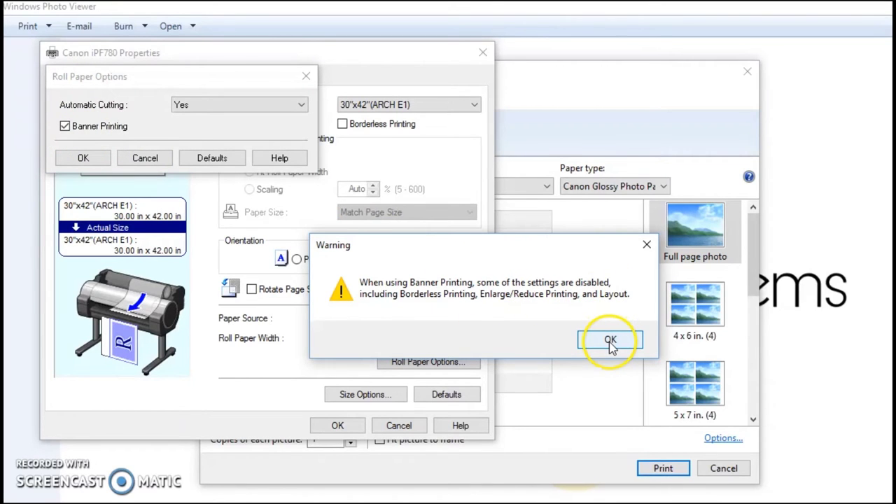
{"action": "left_click", "coordinate": [83, 158]}
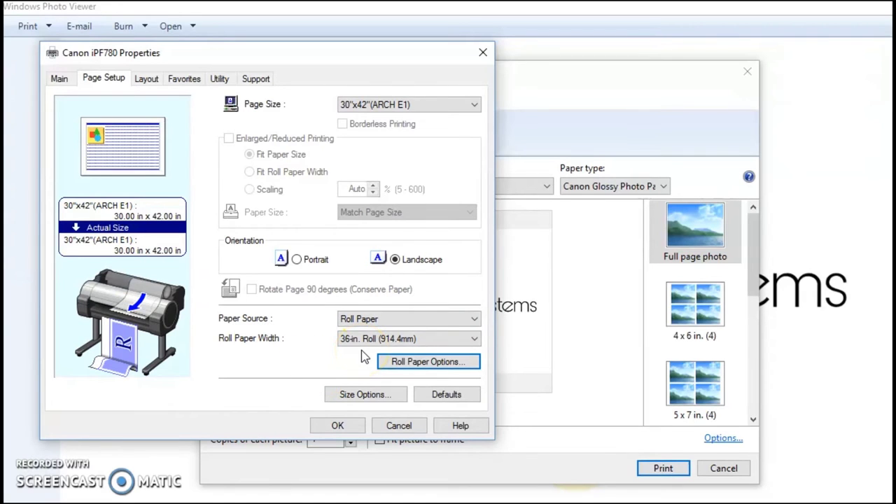
{"action": "left_click", "coordinate": [332, 397]}
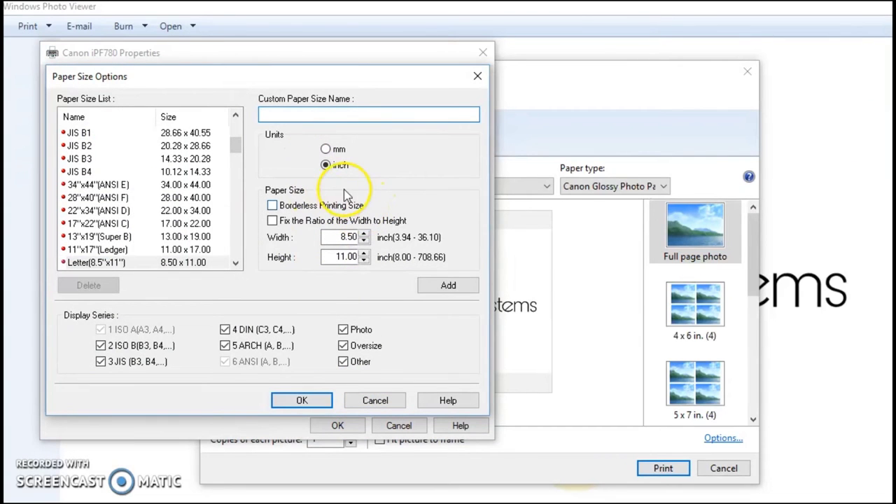
{"action": "scroll", "coordinate": [150, 192], "scroll_direction": "down", "scroll_amount": 10}
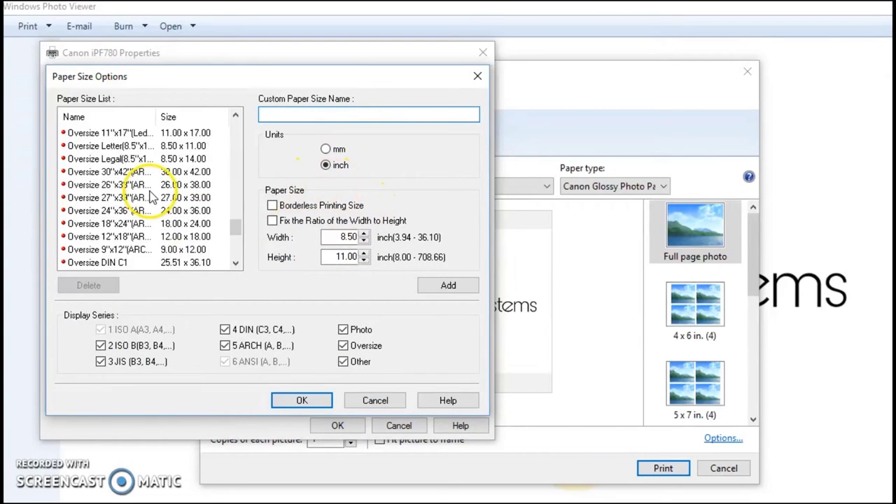
{"action": "scroll", "coordinate": [150, 197], "scroll_direction": "up", "scroll_amount": 10}
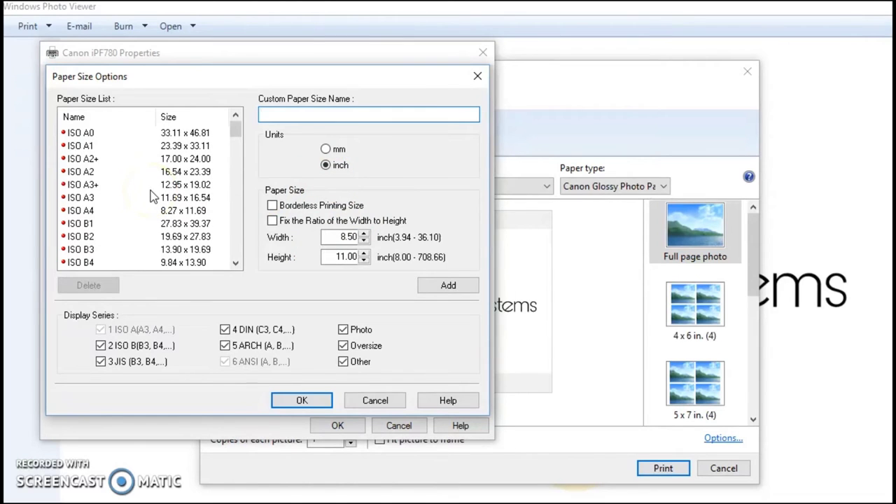
{"action": "left_click", "coordinate": [272, 205]}
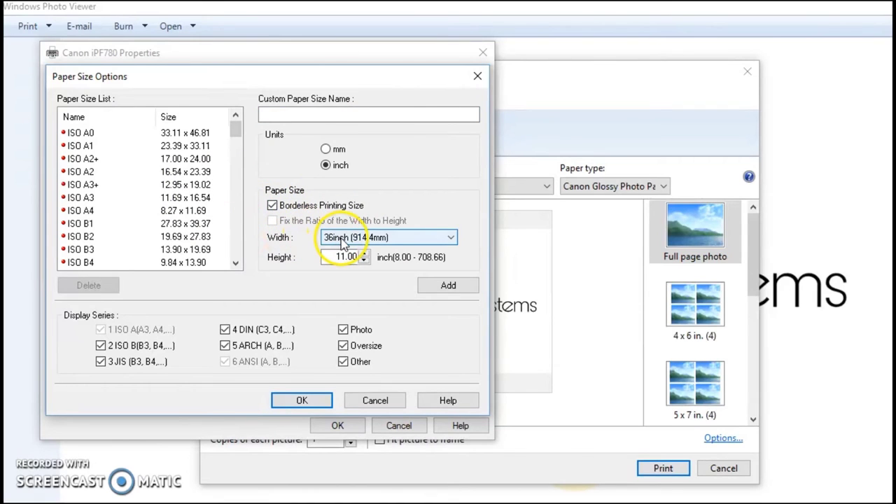
{"action": "left_click", "coordinate": [427, 240]}
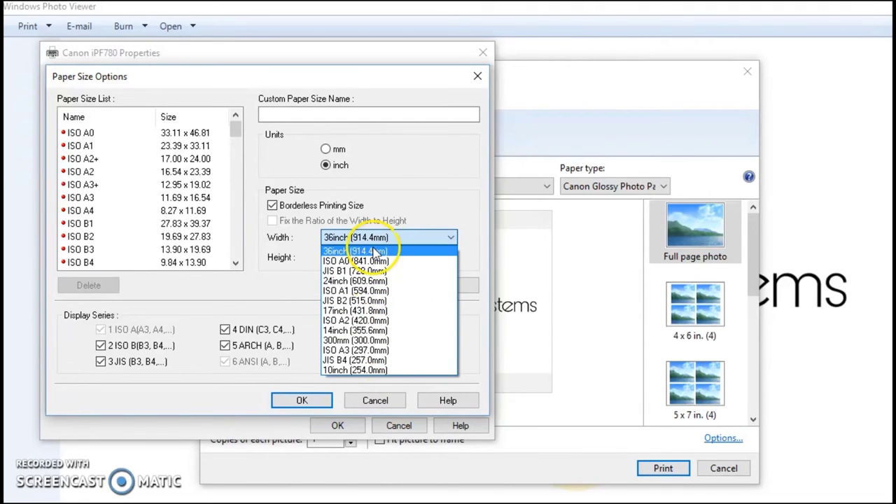
{"action": "left_click", "coordinate": [273, 205]}
{"action": "left_click", "coordinate": [272, 205]}
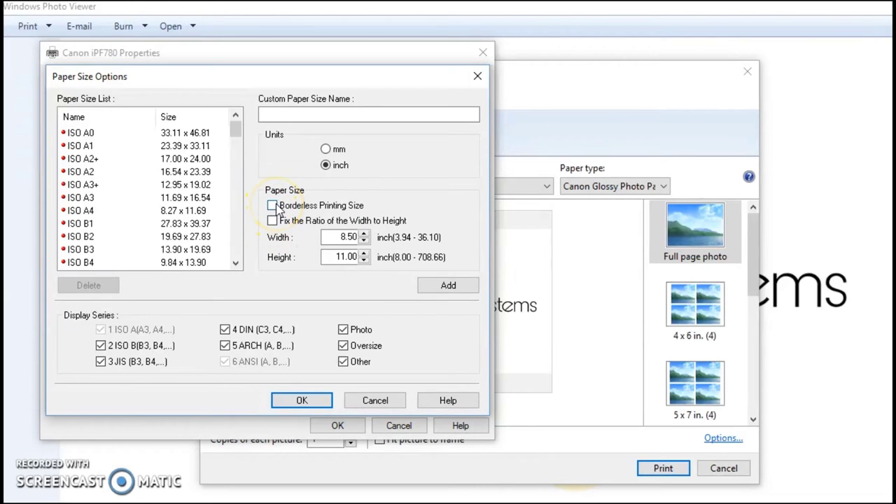
{"action": "left_click", "coordinate": [273, 221]}
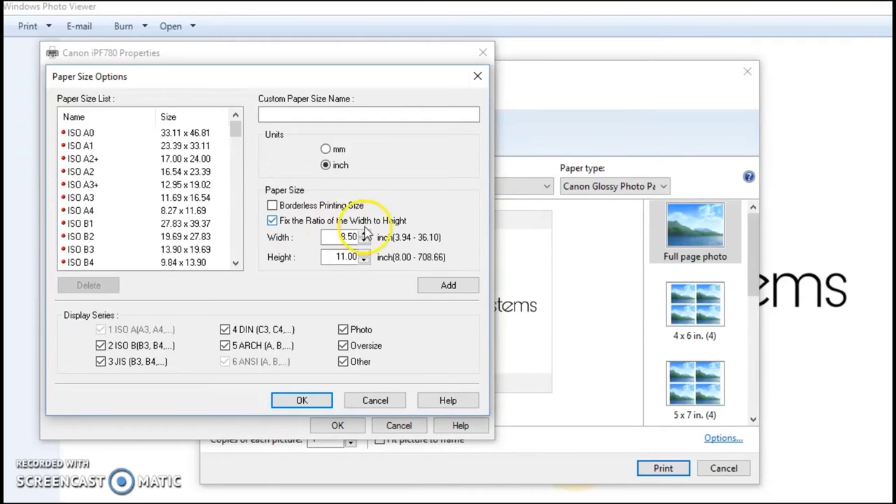
{"action": "left_click", "coordinate": [272, 220]}
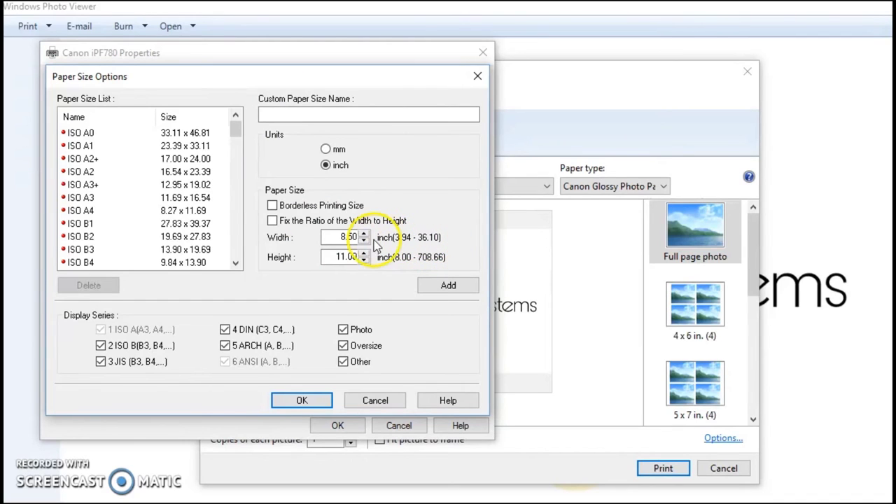
Step: Enter a custom paper size of 36 x 500 inches named 'big banner'
{"action": "double_click", "coordinate": [343, 237]}
{"action": "type", "text": "36"}
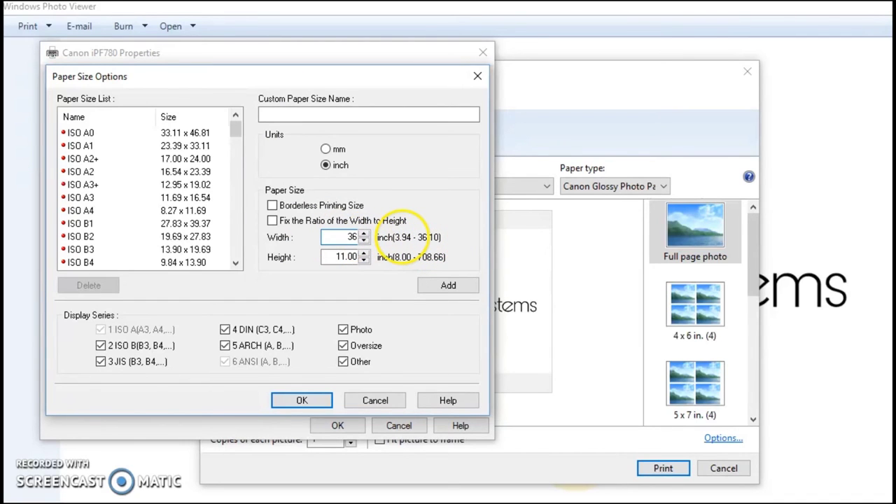
{"action": "left_click", "coordinate": [336, 258]}
{"action": "double_click", "coordinate": [336, 259]}
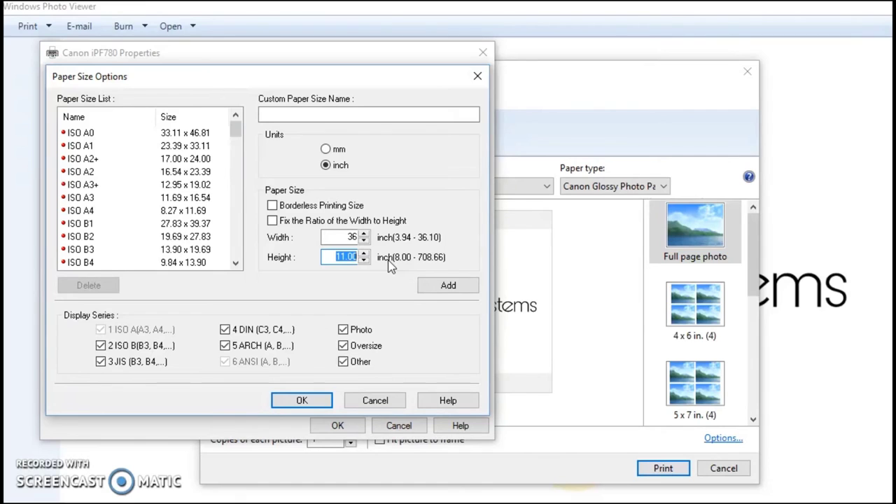
{"action": "type", "text": "500"}
{"action": "left_click", "coordinate": [308, 115]}
{"action": "type", "text": "b"}
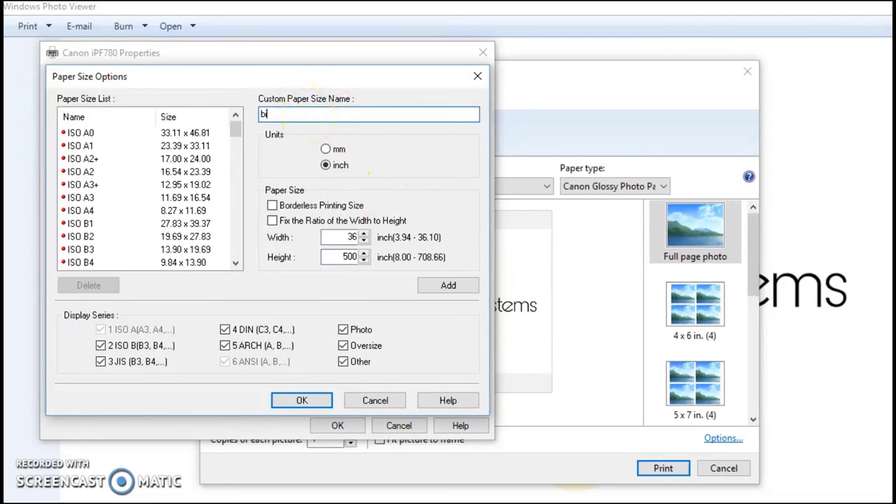
{"action": "type", "text": "ig banner"}
Step: Add 'big banner' as a new paper size, select it, and confirm
{"action": "left_click", "coordinate": [312, 400]}
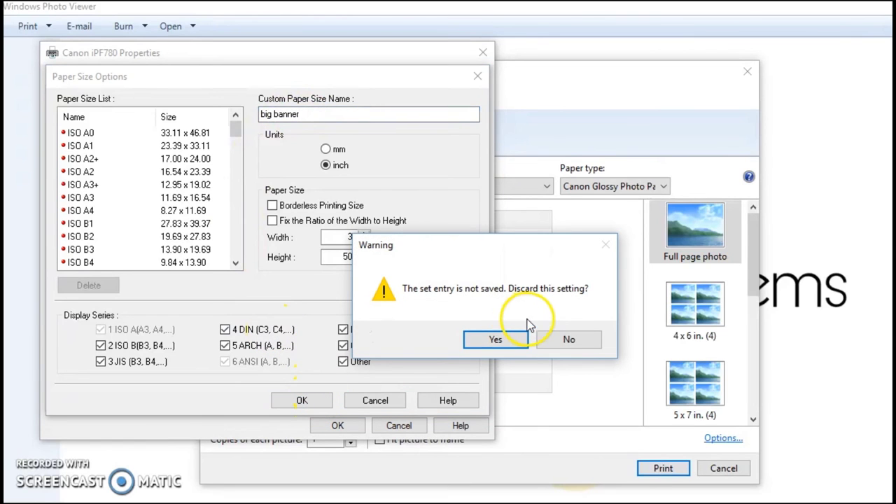
{"action": "left_click", "coordinate": [558, 343]}
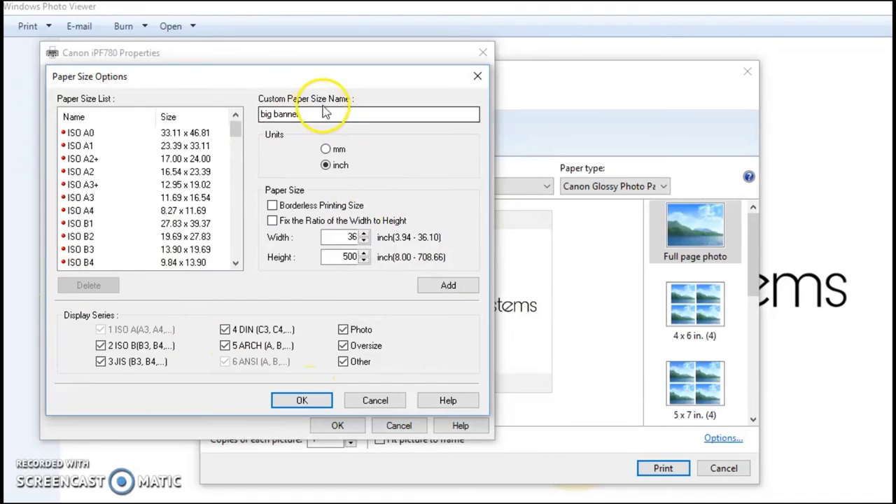
{"action": "left_click", "coordinate": [441, 286]}
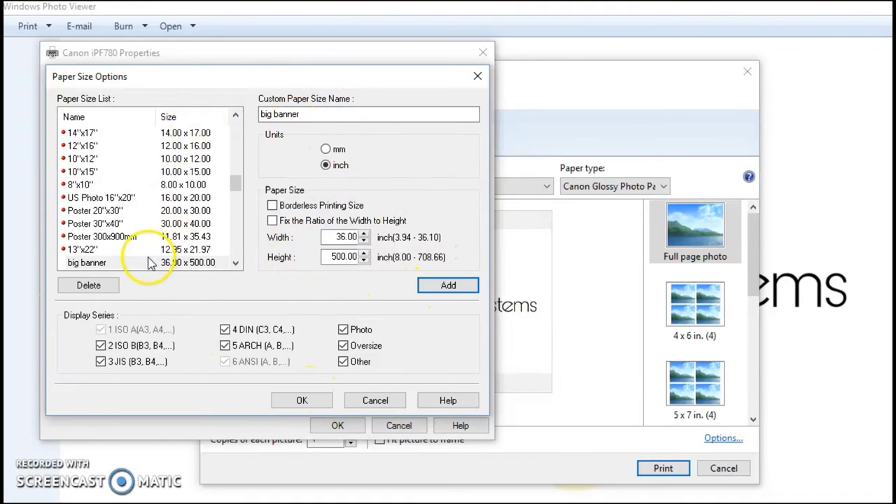
{"action": "left_click", "coordinate": [88, 262]}
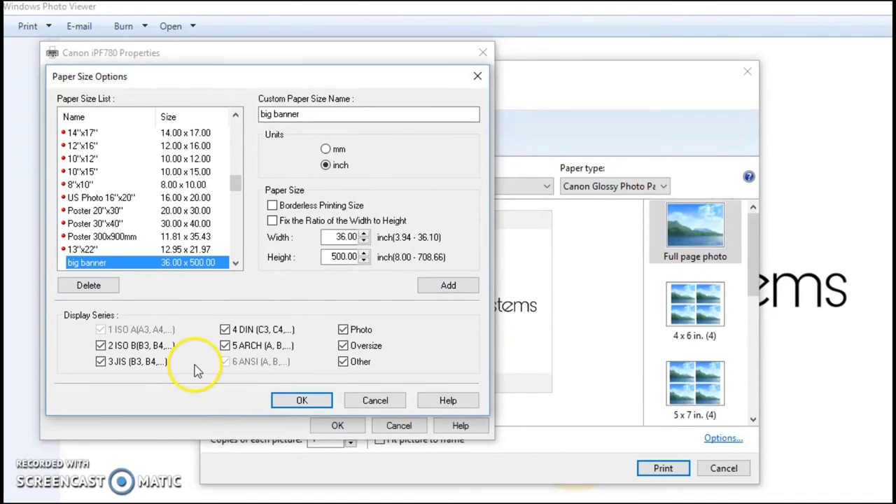
{"action": "left_click", "coordinate": [298, 400]}
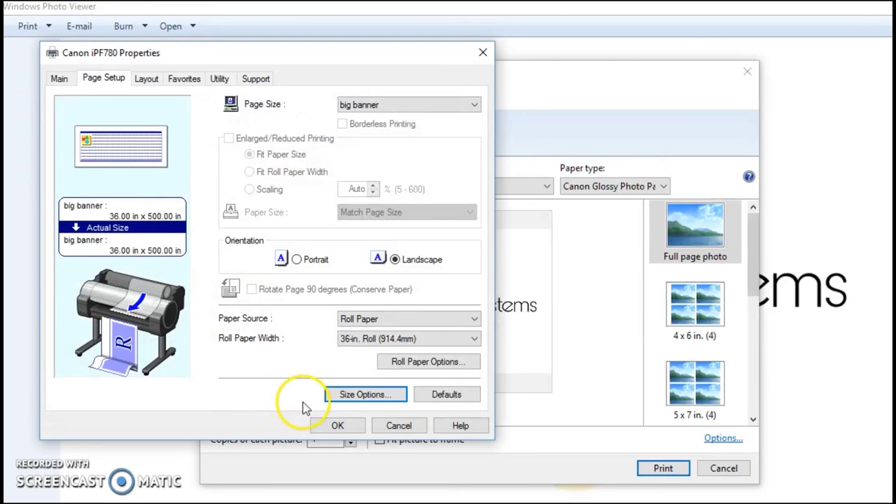
Step: Apply the Canon iPF780 settings and dismiss the four out-of-memory error dialogs
{"action": "left_click", "coordinate": [337, 427]}
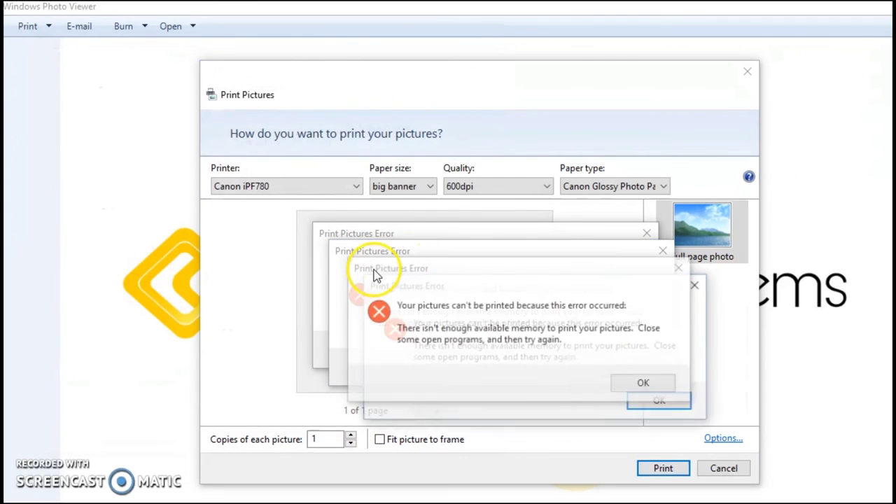
{"action": "left_click", "coordinate": [642, 403]}
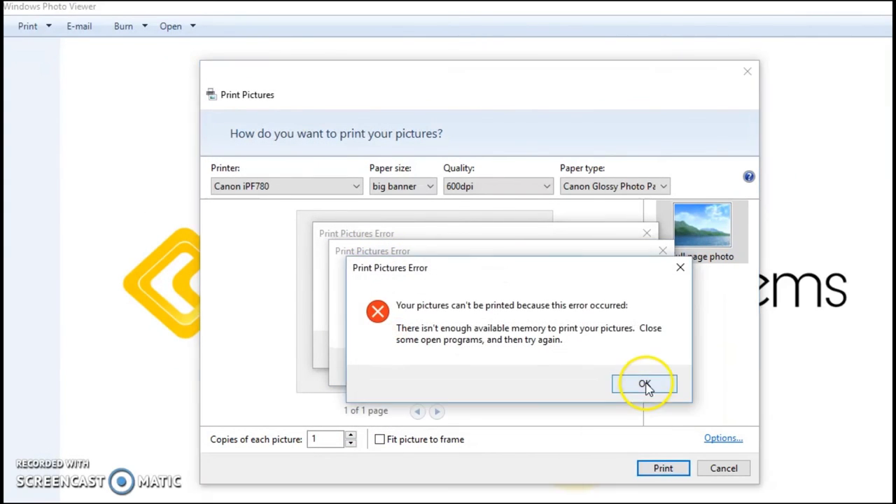
{"action": "left_click", "coordinate": [644, 383]}
{"action": "left_click", "coordinate": [627, 367]}
{"action": "left_click", "coordinate": [610, 351]}
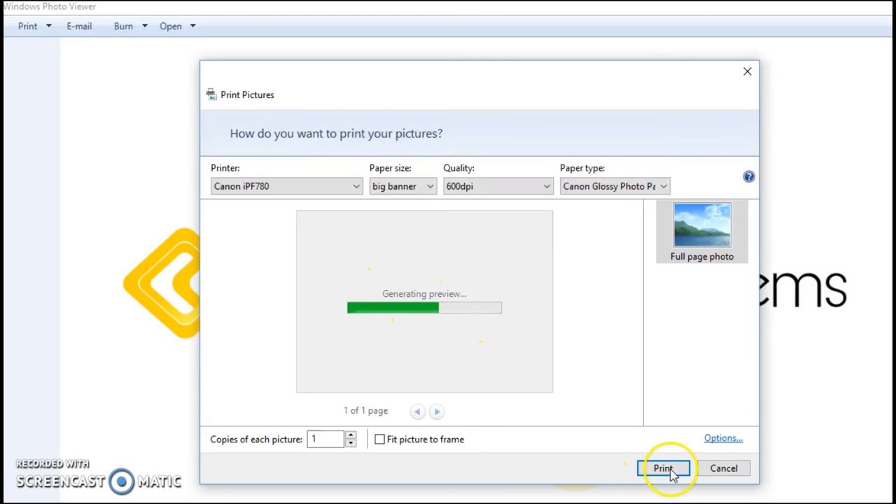
{"action": "left_click", "coordinate": [747, 74]}
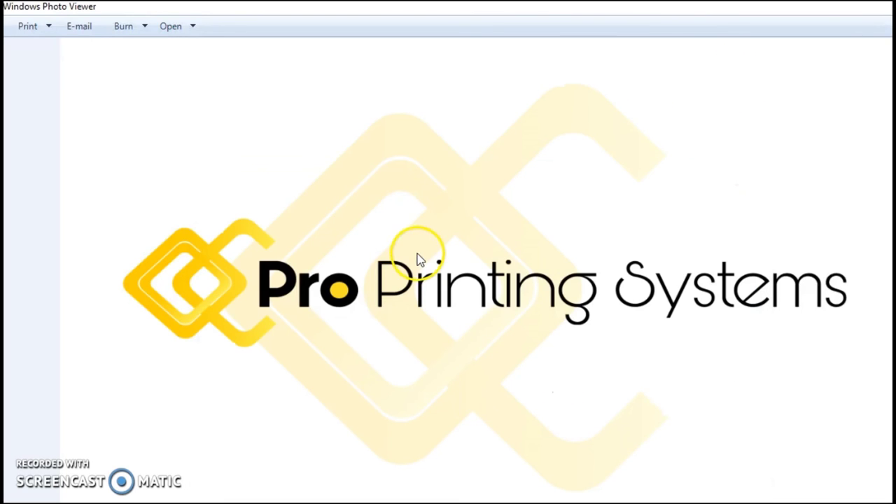